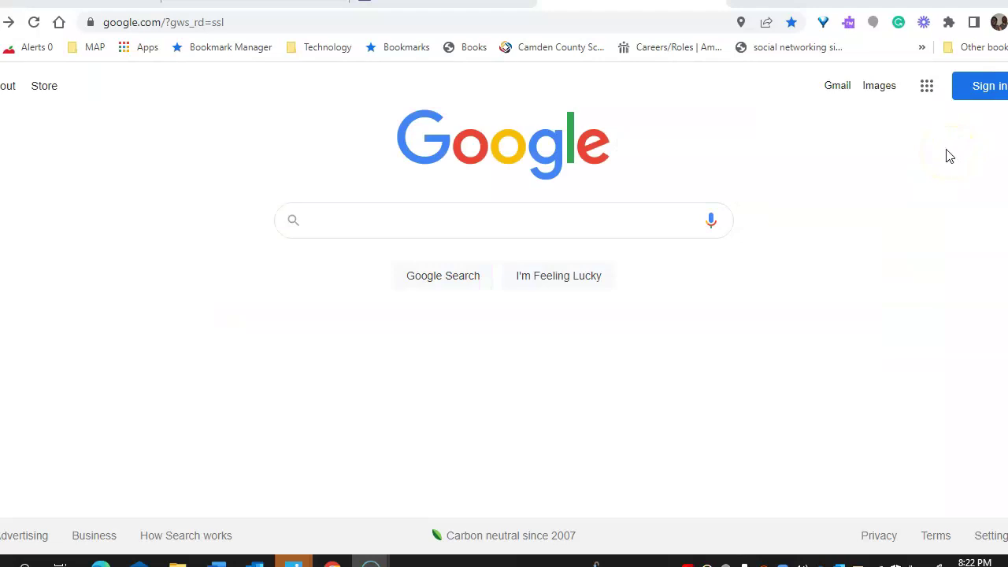
- Go from the Google home page to Google Classroom and open the Georgia Southern class
left_click(930, 88)
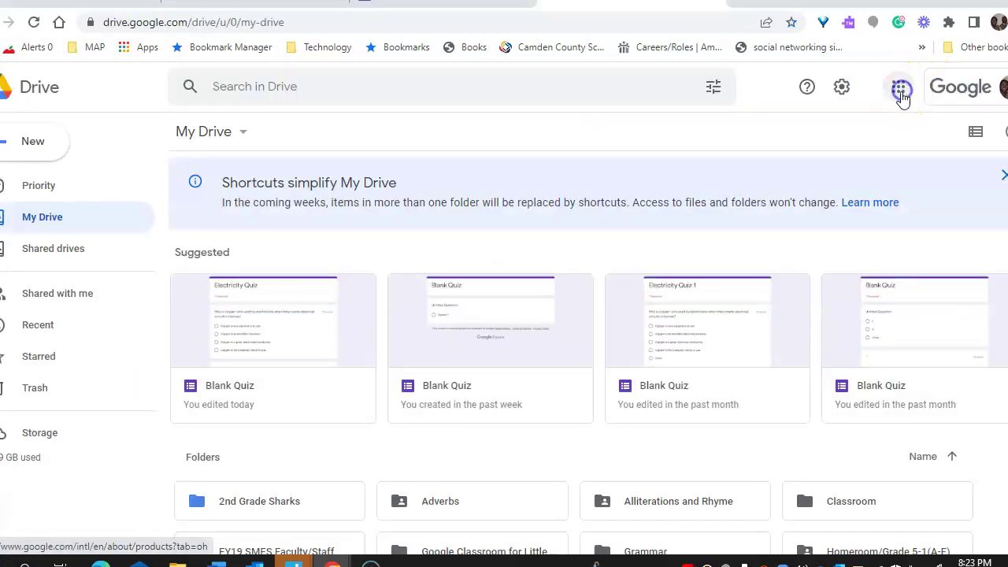
left_click(898, 88)
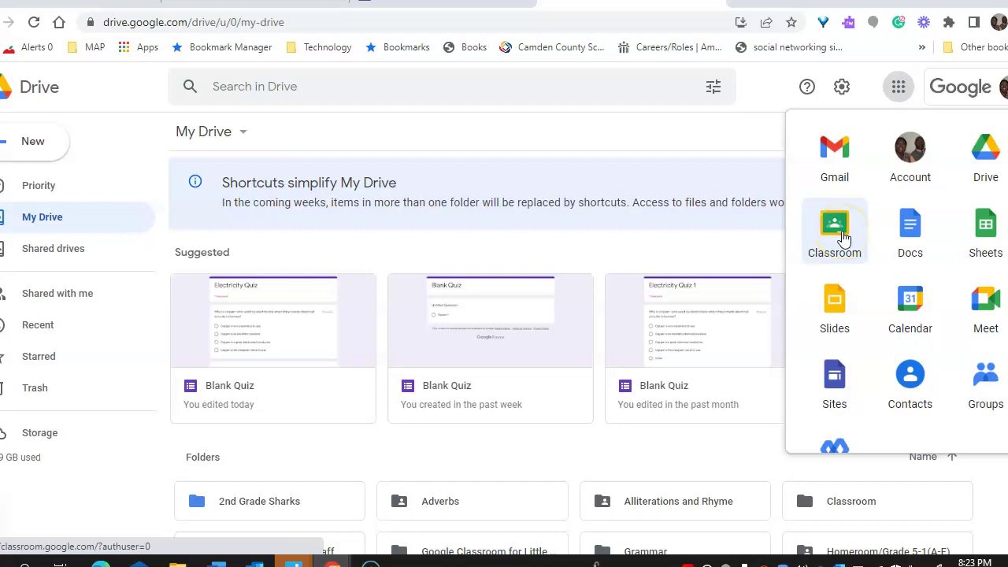
left_click(836, 228)
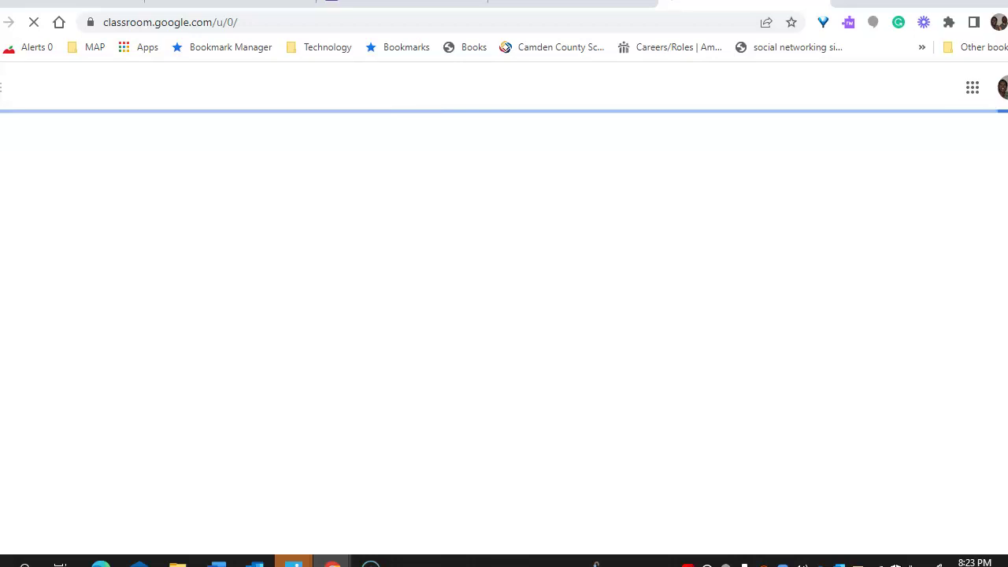
left_click(118, 239)
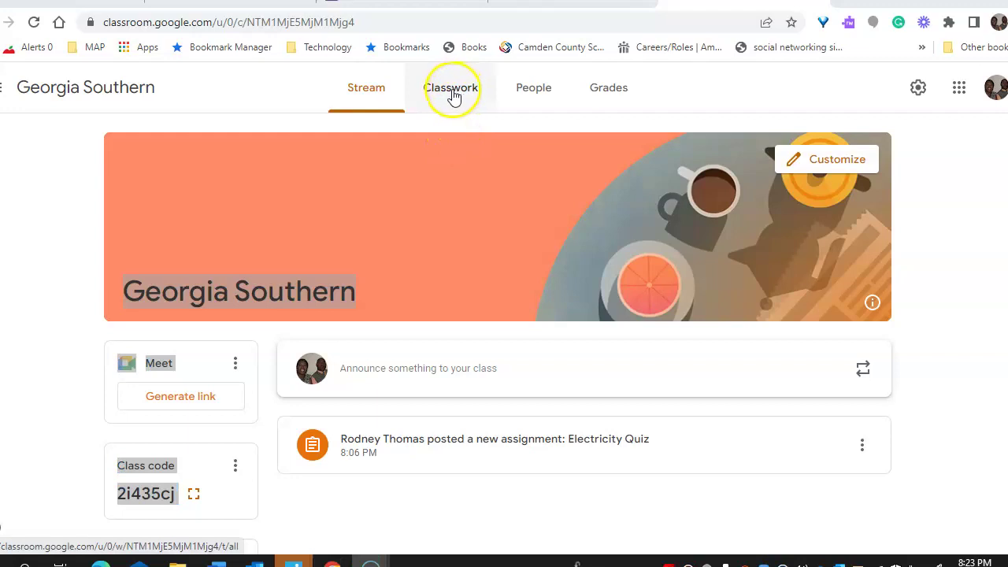
- Create a quiz assignment titled "Electricity Quiz" in the class's Classwork
left_click(450, 94)
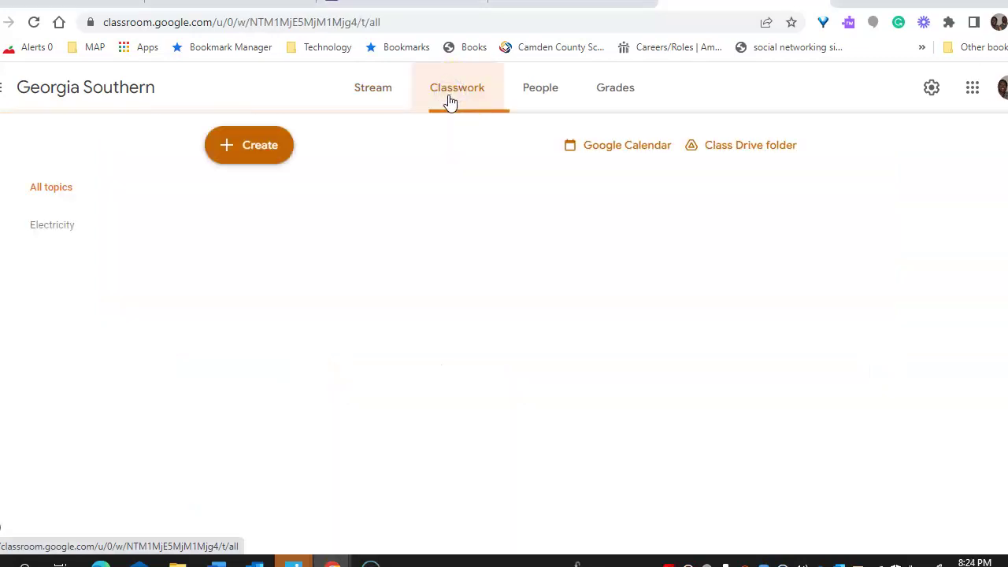
left_click(259, 147)
left_click(259, 145)
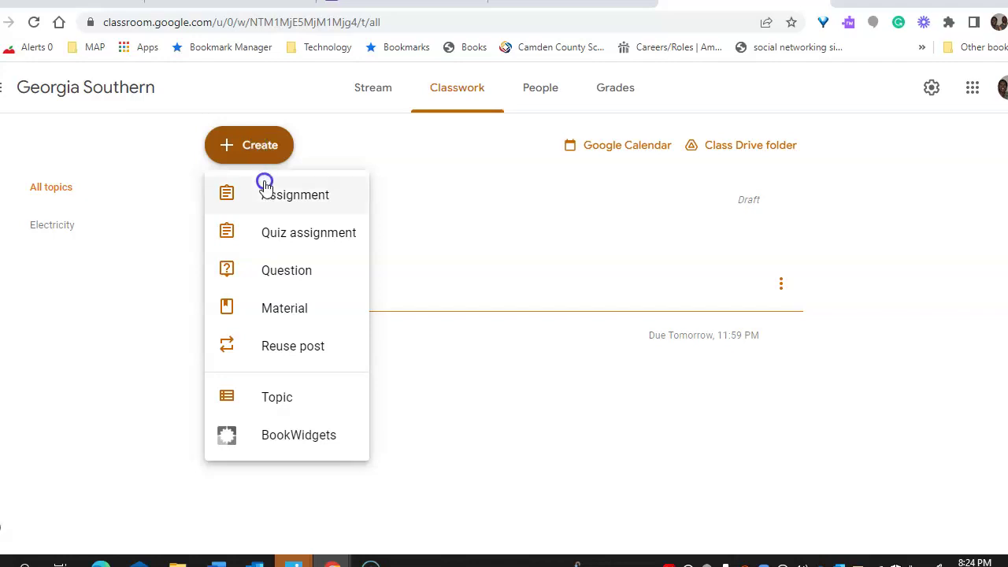
left_click(274, 236)
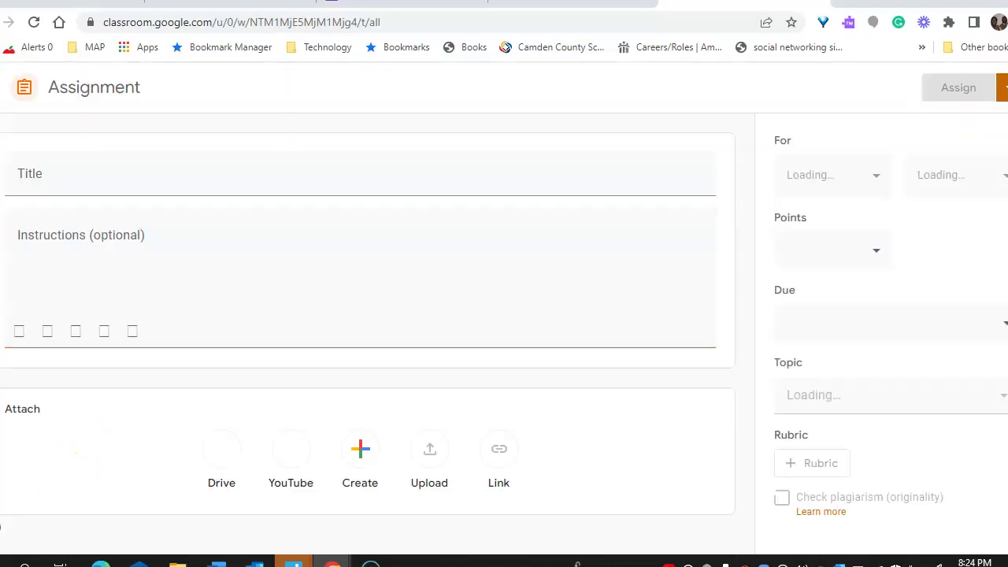
left_click(121, 185)
type("Electricity Quiz")
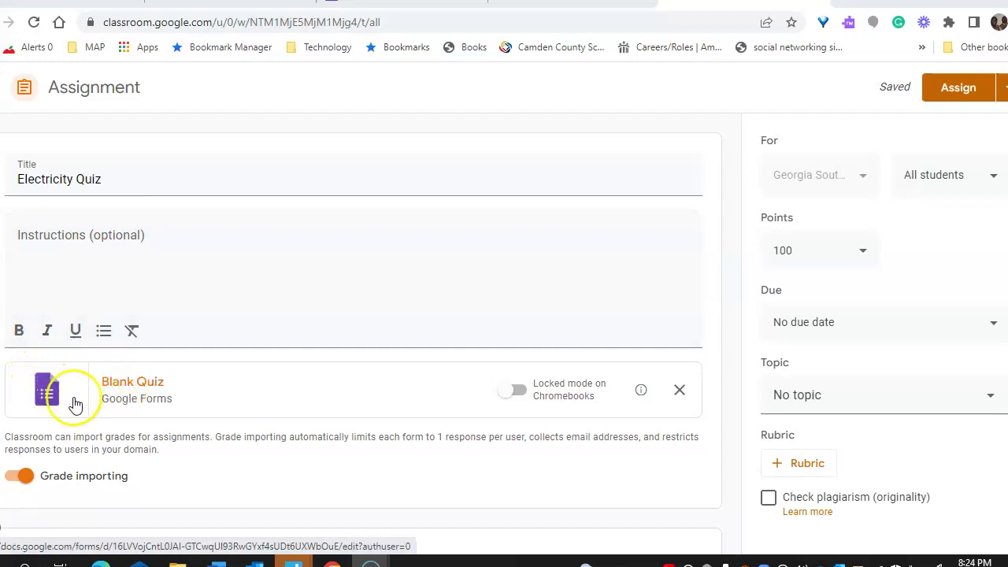
- Open the attached Blank Quiz and set the question to "Why is copper wire used by electricians when they create electrical circuits in homes?"
left_click(130, 387)
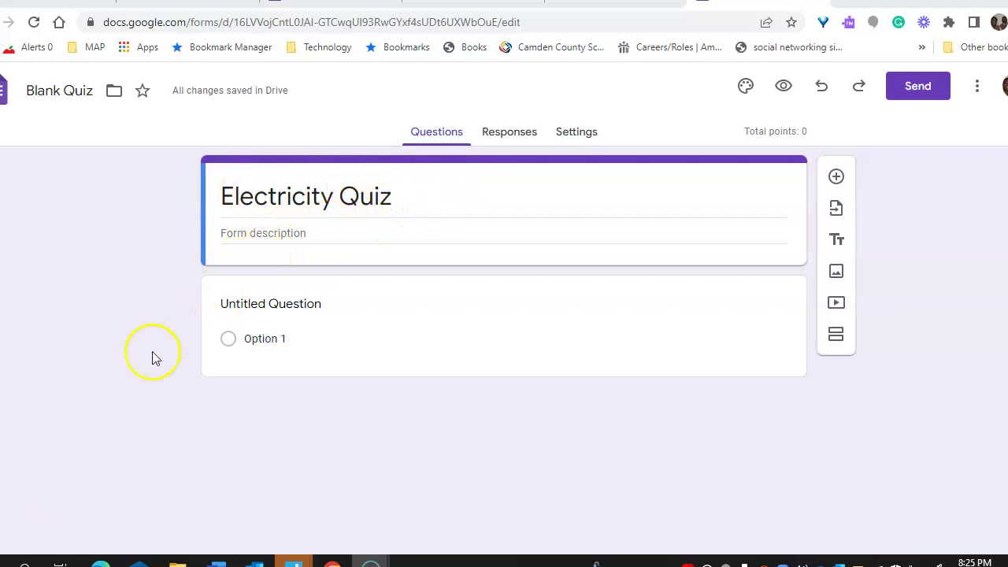
left_click(292, 339)
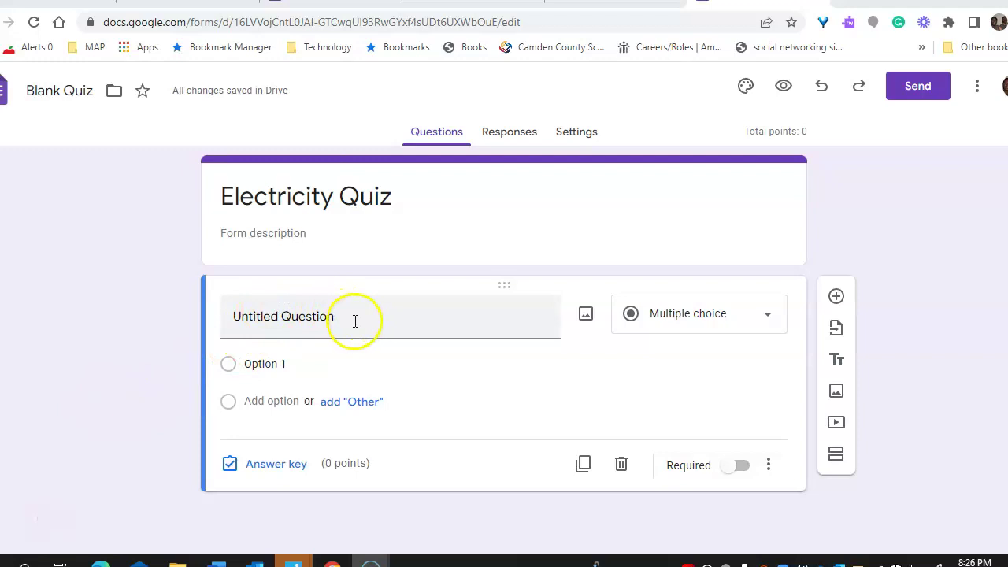
left_click_drag(344, 315, 227, 317)
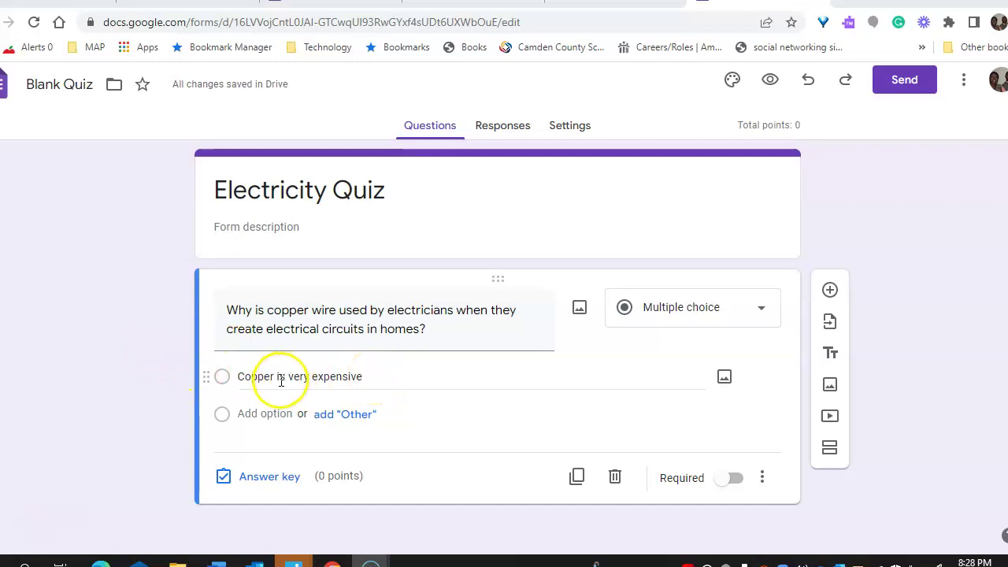
- Complete the first answer option as "Copper is very expensive to use" and add a second one, "Copper is an excellent electrical insulator."
left_click(375, 377)
type("to use")
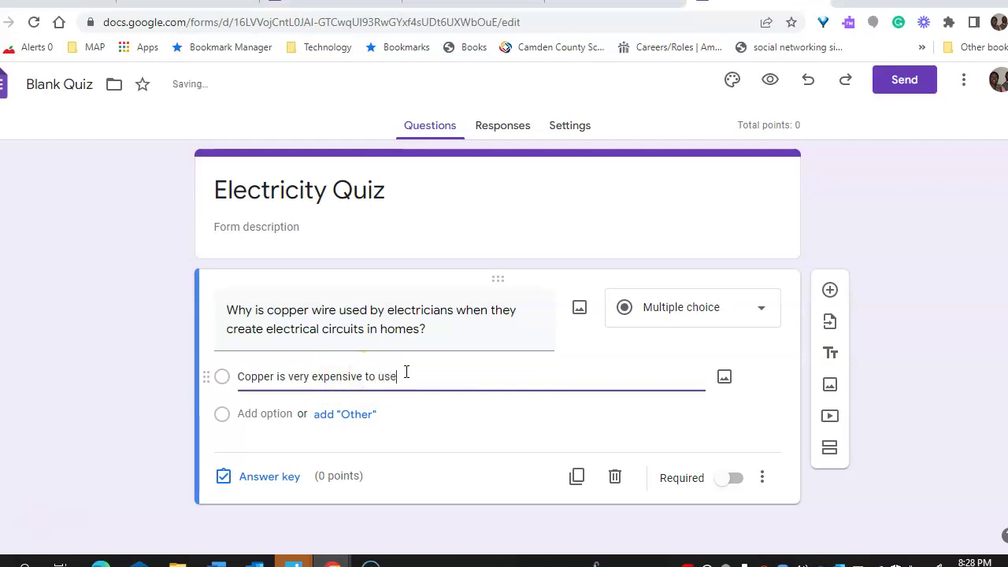
left_click(345, 414)
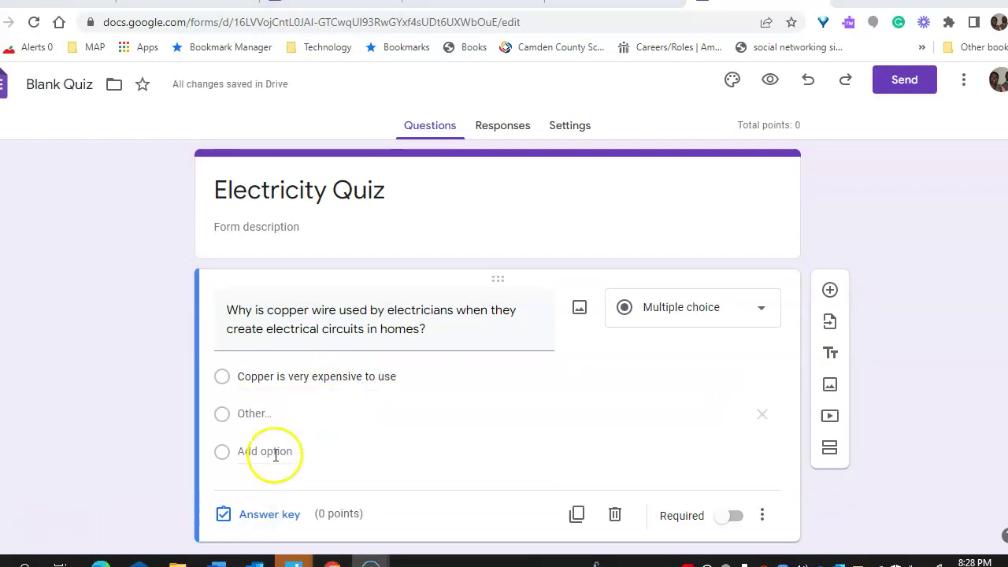
left_click(274, 451)
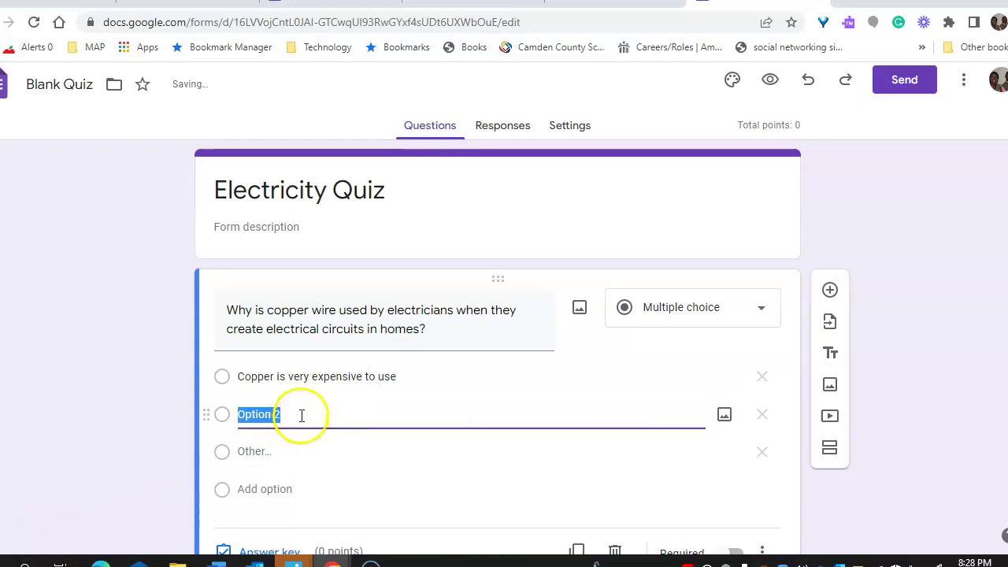
left_click(270, 415)
triple_click(247, 414)
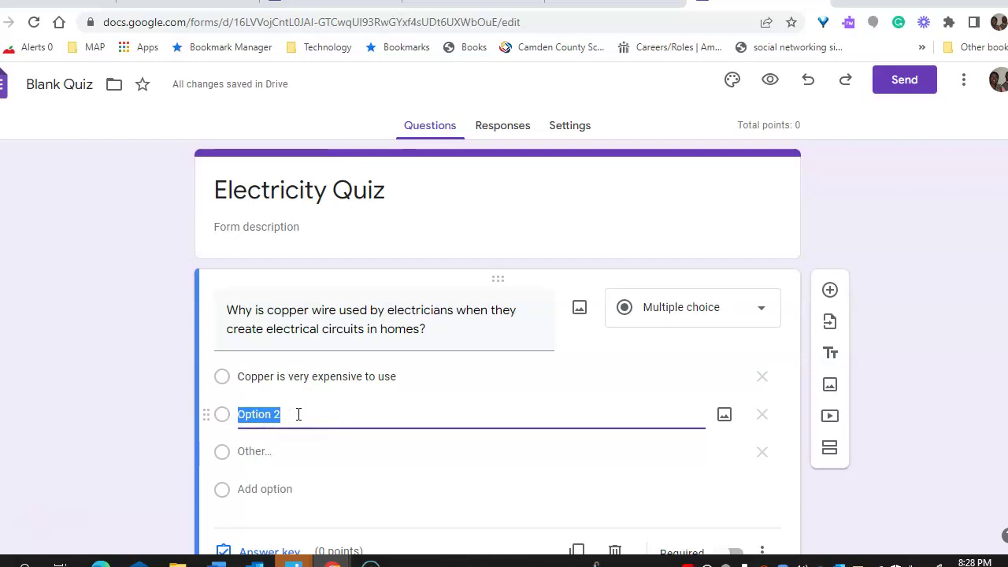
type("Copper is an excellent electrical insulator.")
- Add the options "Copper is a great electrical conductor." and "Copper is the Cheapest metal to use", and remove the "Other" option
key("Return")
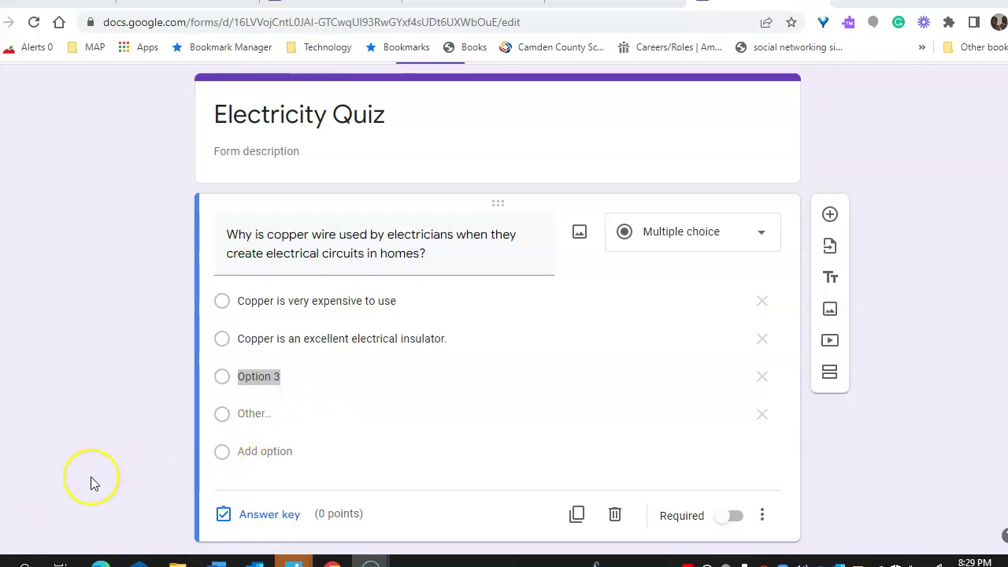
type("Copper is a great electrical conductor. Copper is the Cheapest metal to use")
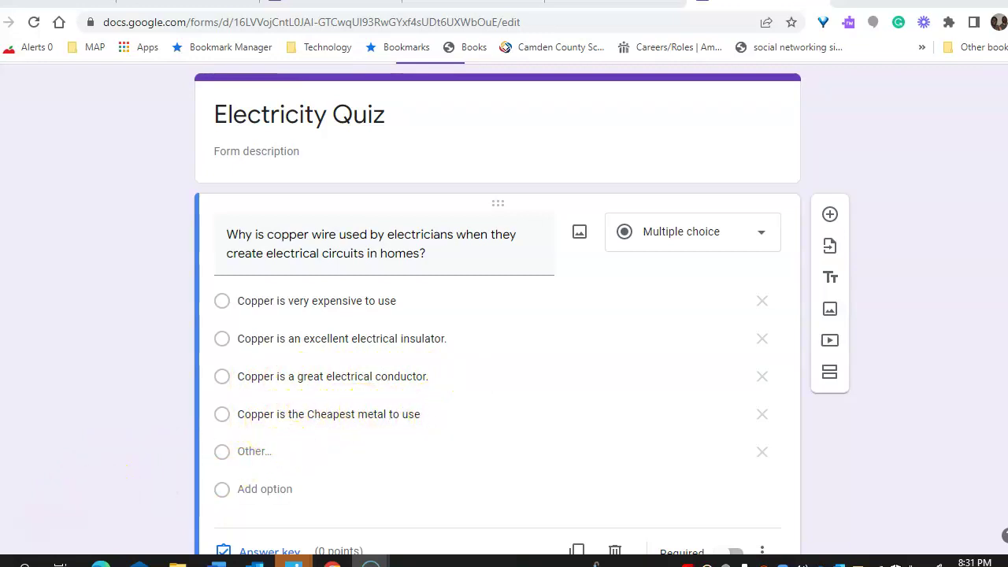
scroll(292, 382, "down", 1)
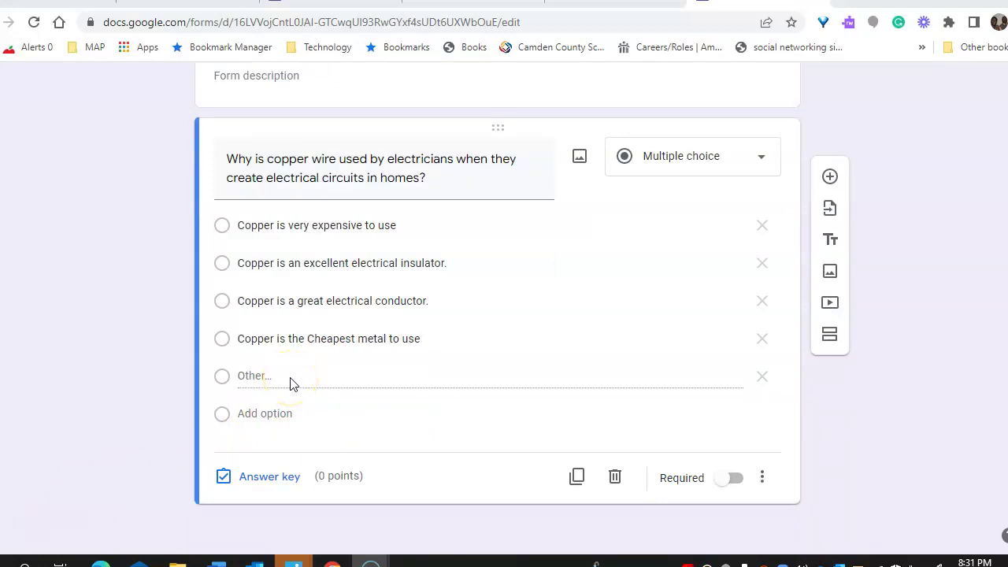
left_click(761, 380)
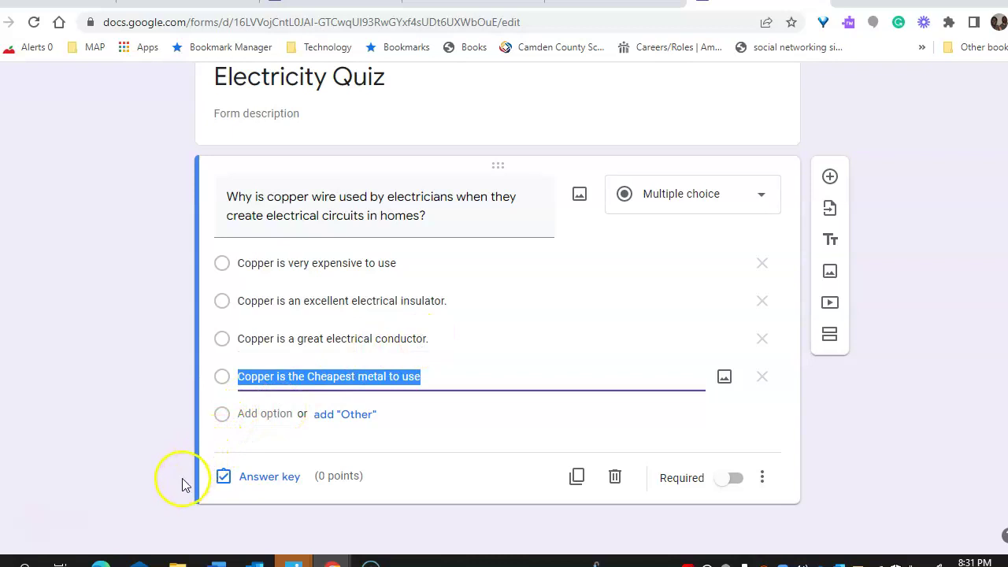
- In the copper question's answer key, mark "Copper is a great electrical conductor." as correct and set the question to 10 points
left_click(247, 478)
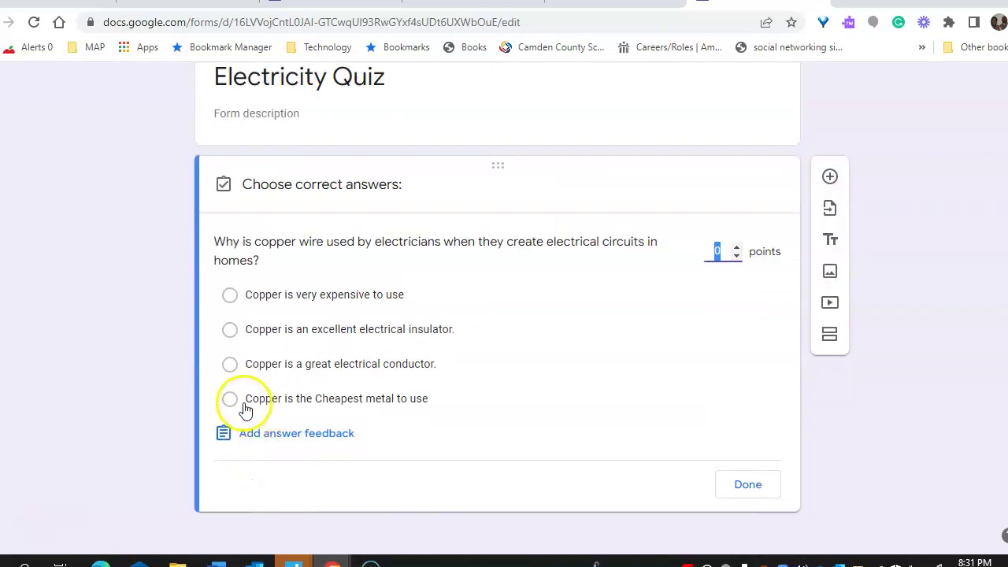
left_click(230, 365)
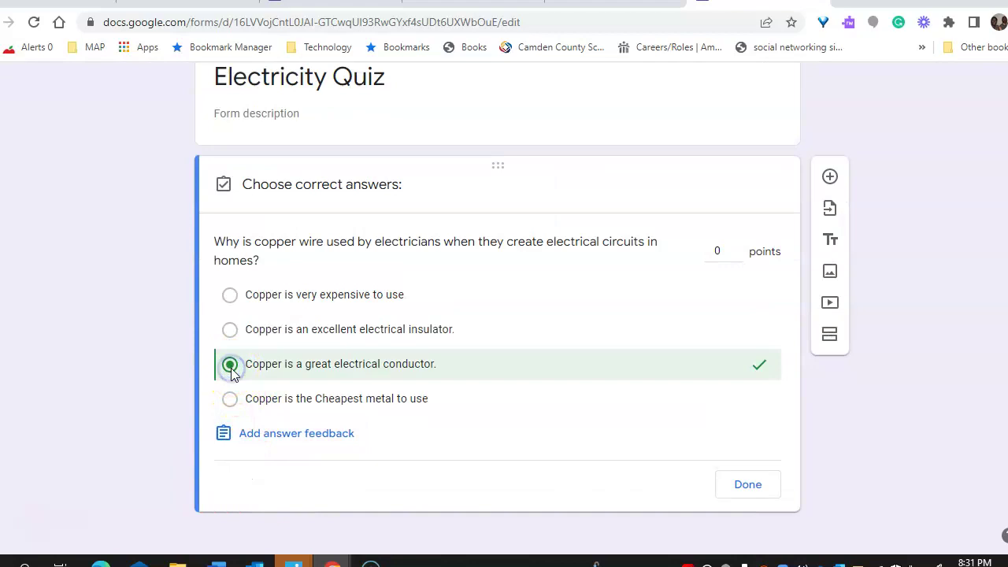
left_click(737, 248)
left_click(737, 248)
left_click(737, 248)
left_click(737, 248)
left_click(737, 248)
left_click(737, 248)
left_click(737, 248)
left_click(737, 248)
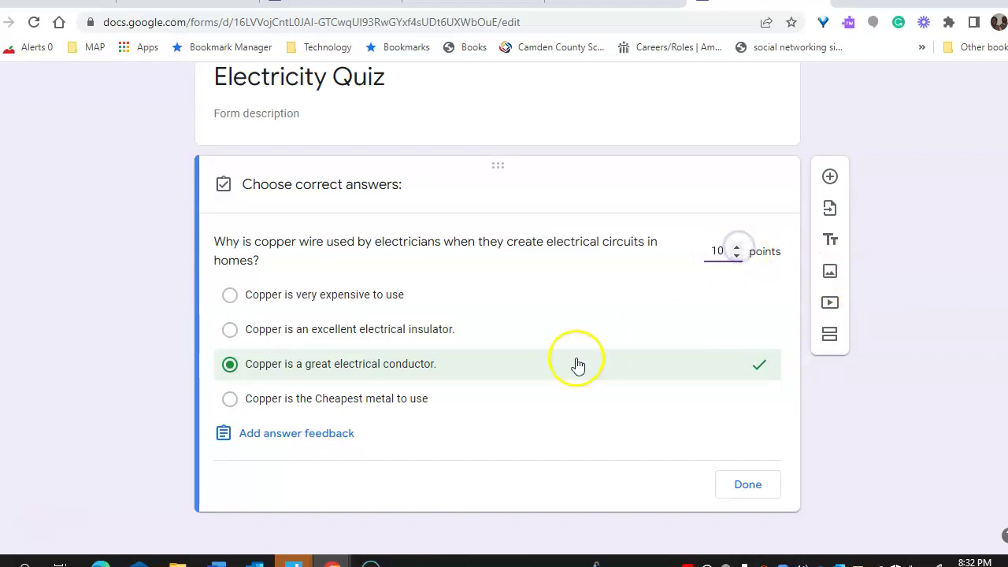
scroll(594, 358, "down", 1)
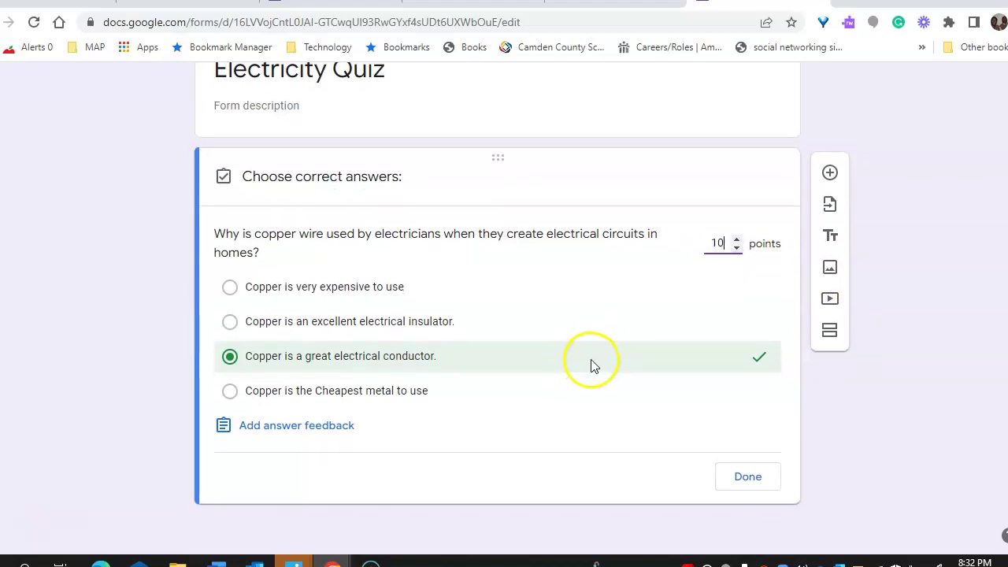
left_click(738, 478)
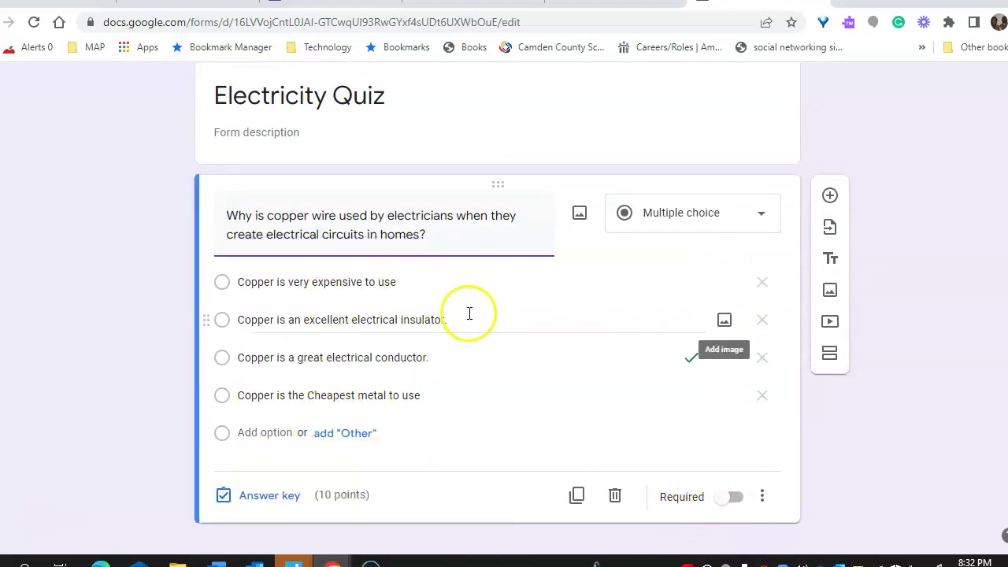
- Add a short answer question reading "When electricity moves through a metal wire the wire is called_______________."
scroll(933, 398, "down", 1)
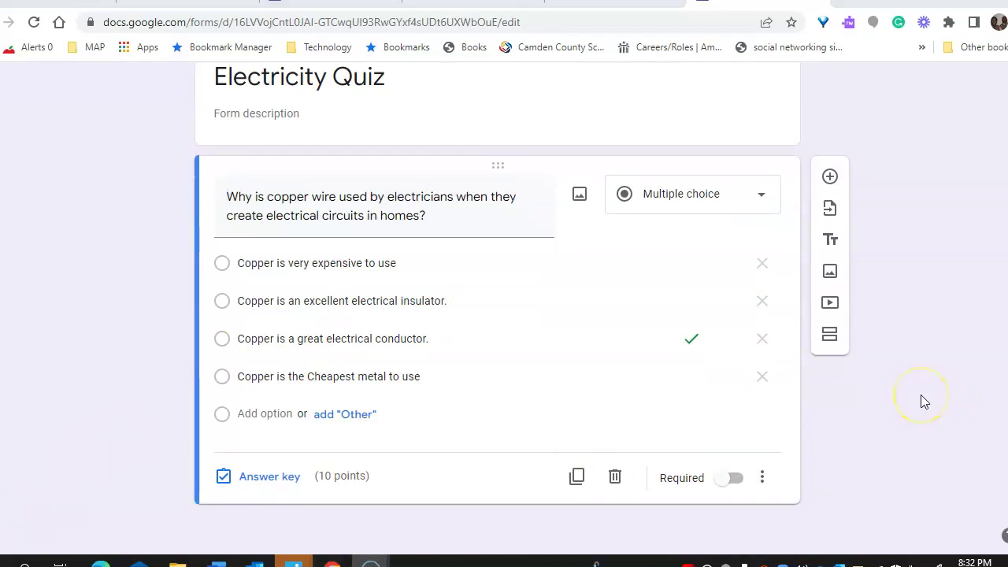
left_click(830, 178)
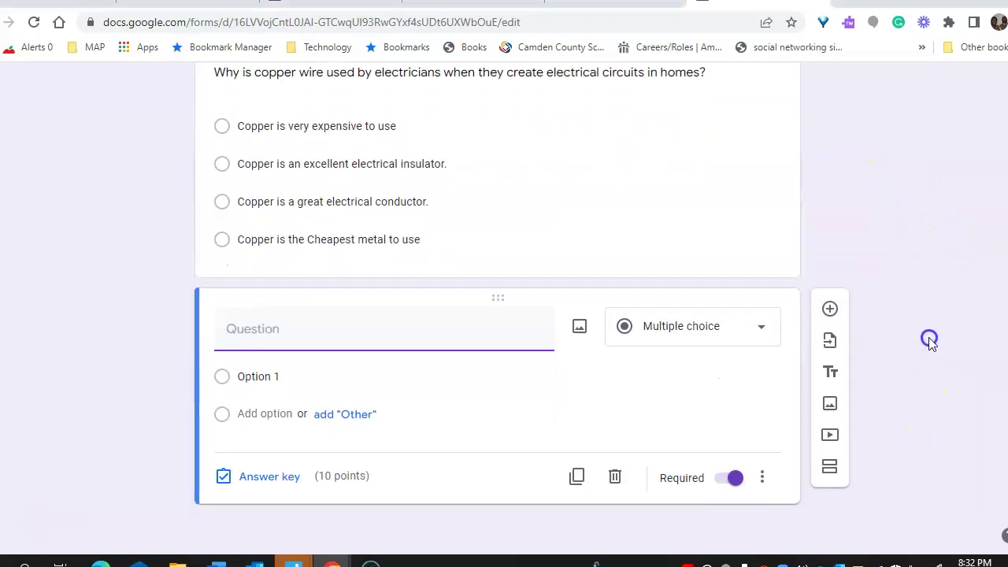
left_click(257, 325)
type("When electricity moves through a metal wire the wire is called_______________.")
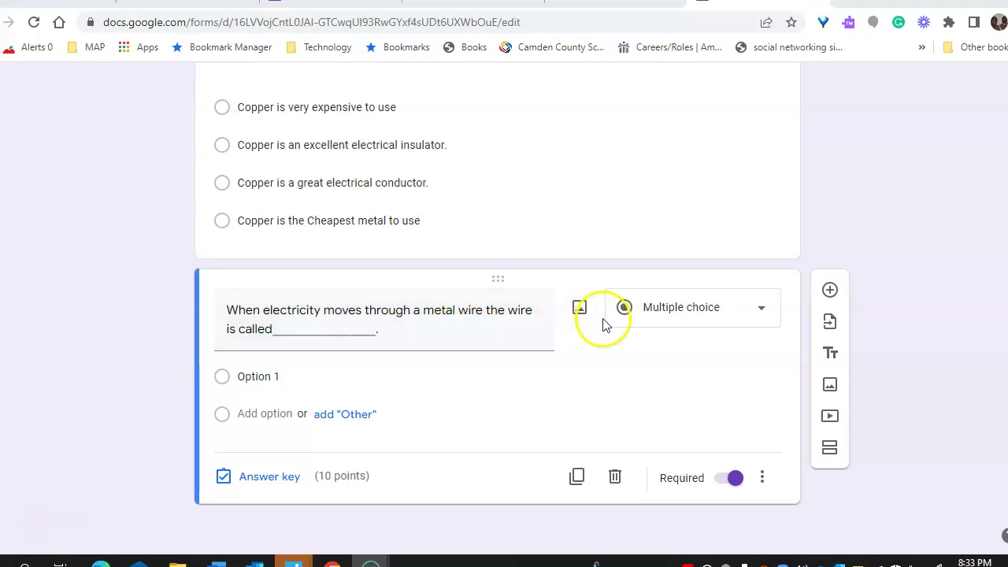
left_click(756, 315)
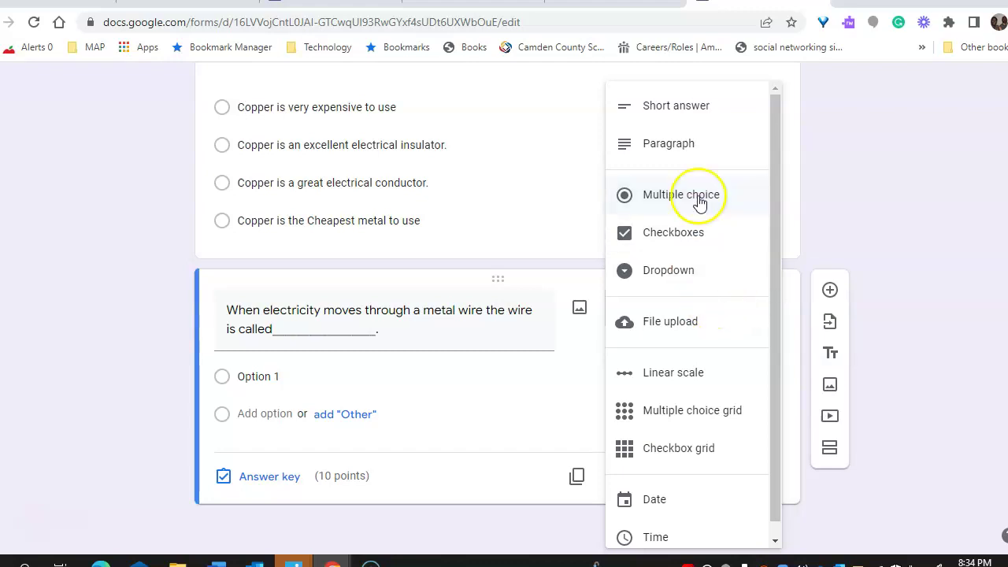
left_click(676, 105)
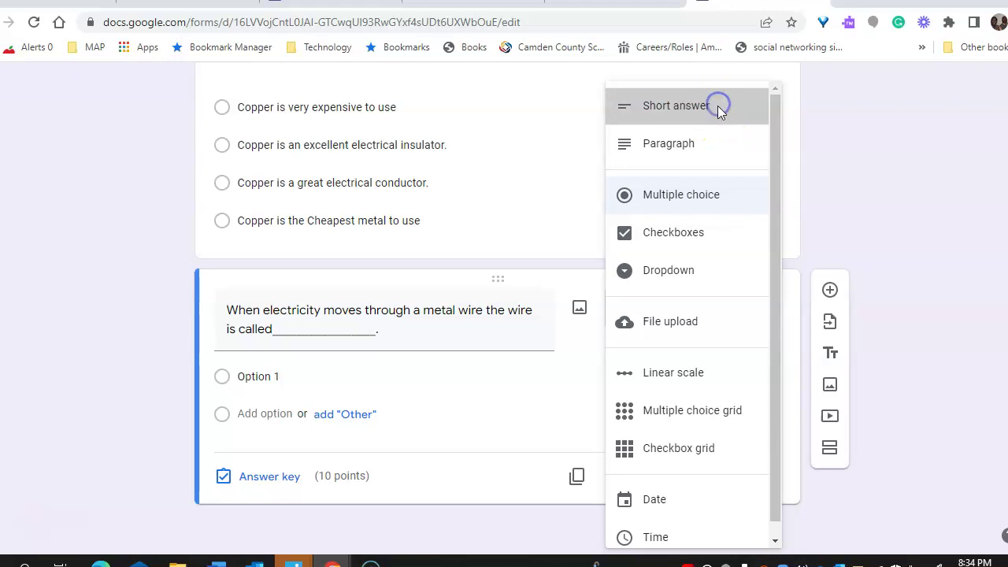
- In the short answer question's answer key, enter "Conductor" as the correct answer and mark all other answers incorrect
left_click(269, 476)
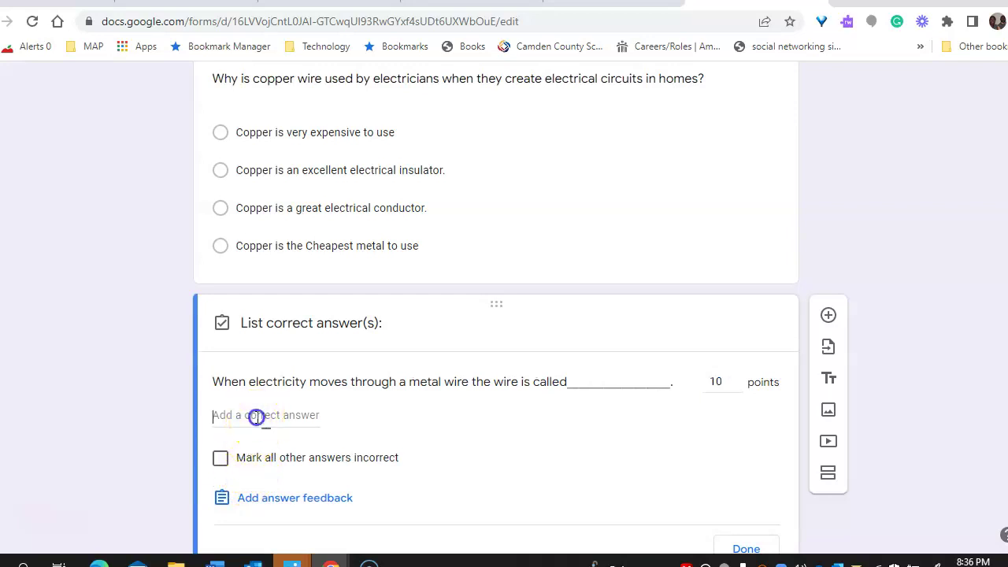
left_click(305, 430)
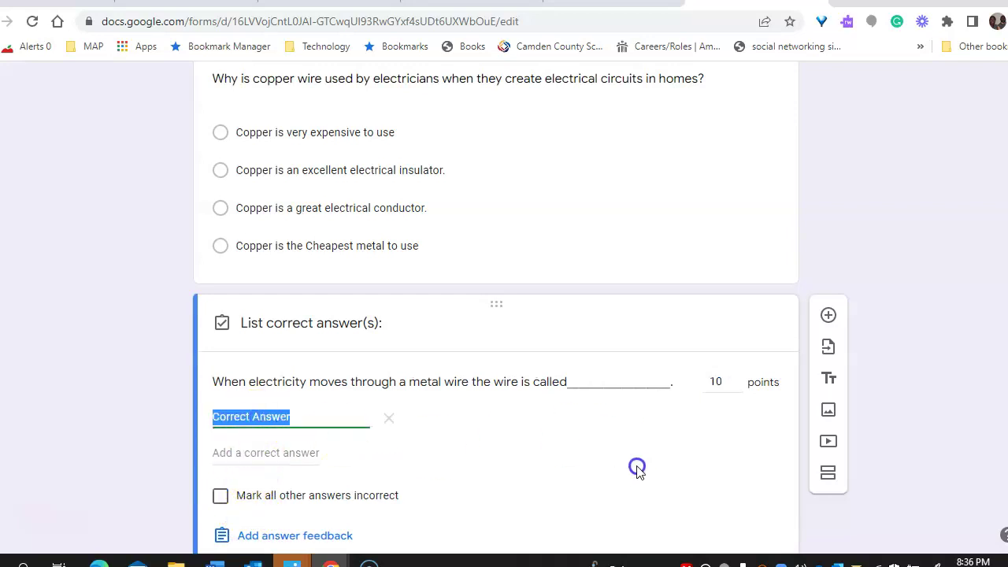
type("Conduct")
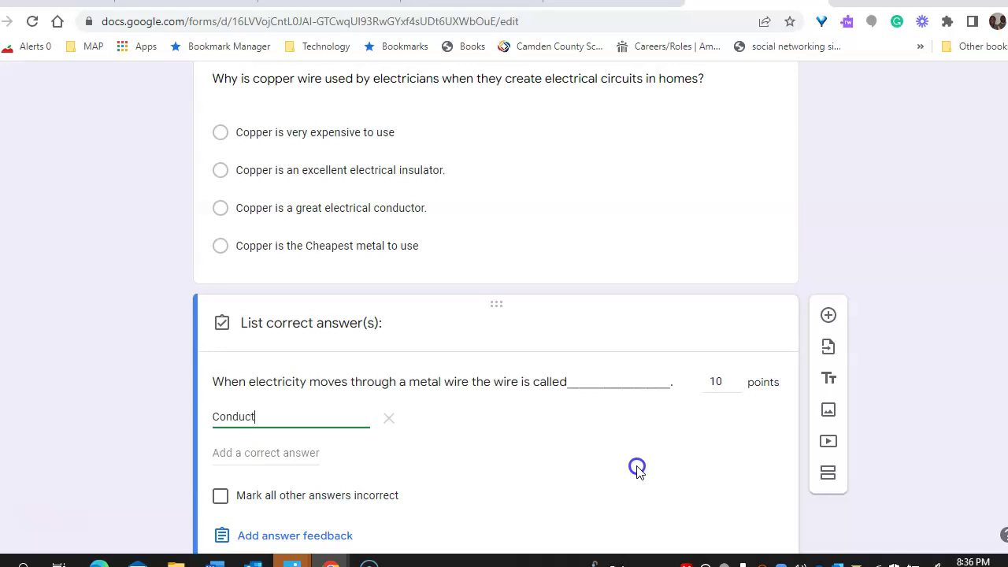
type("or")
scroll(370, 492, "down", 1)
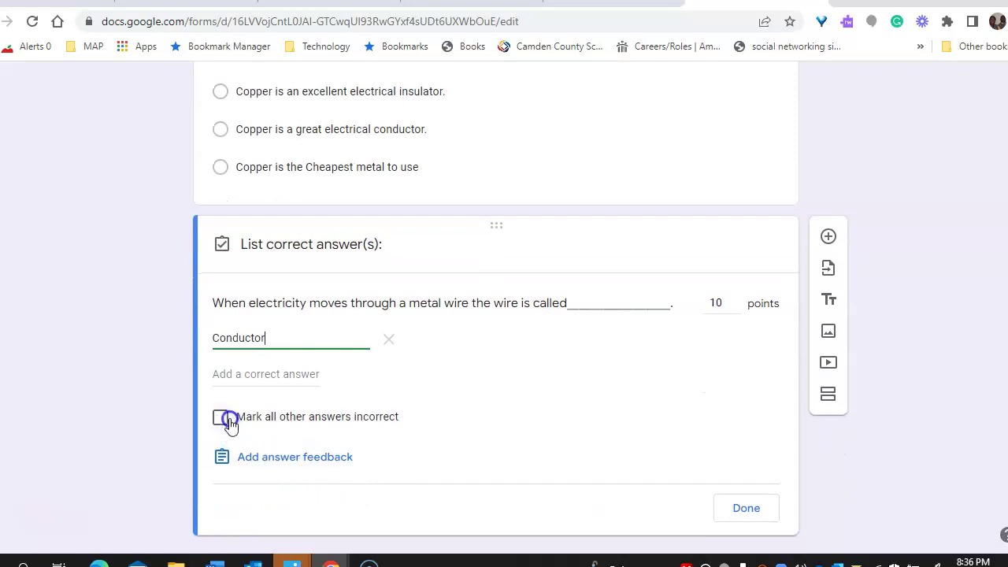
left_click(222, 419)
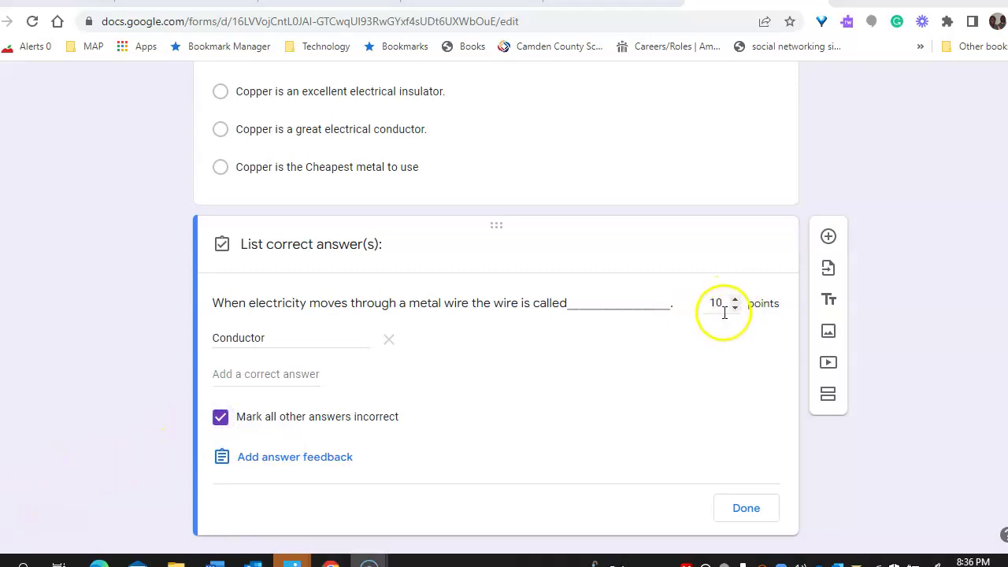
scroll(496, 354, "down", 1)
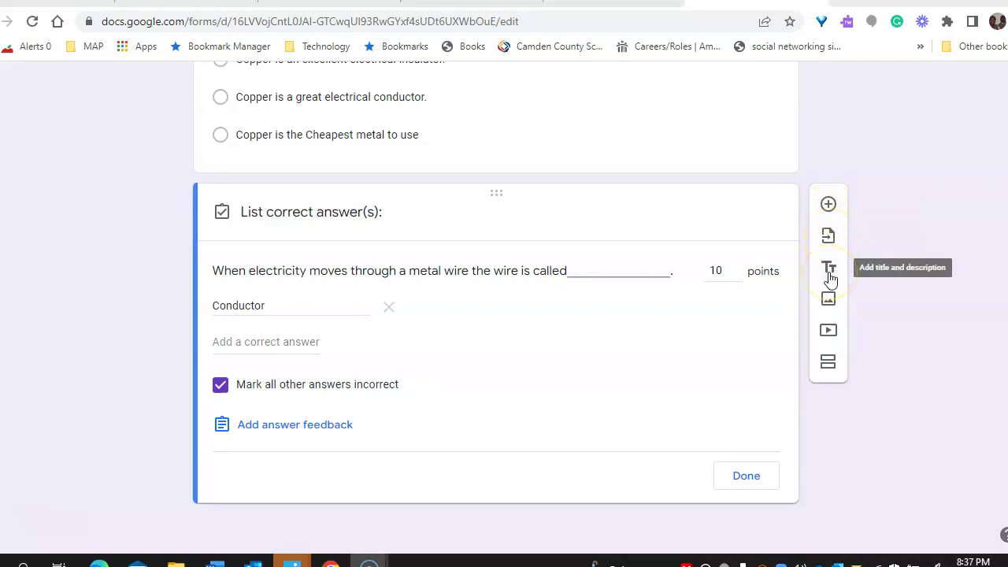
- Add a series of blank multiple choice questions below the short answer question about the metal wire
left_click(830, 304)
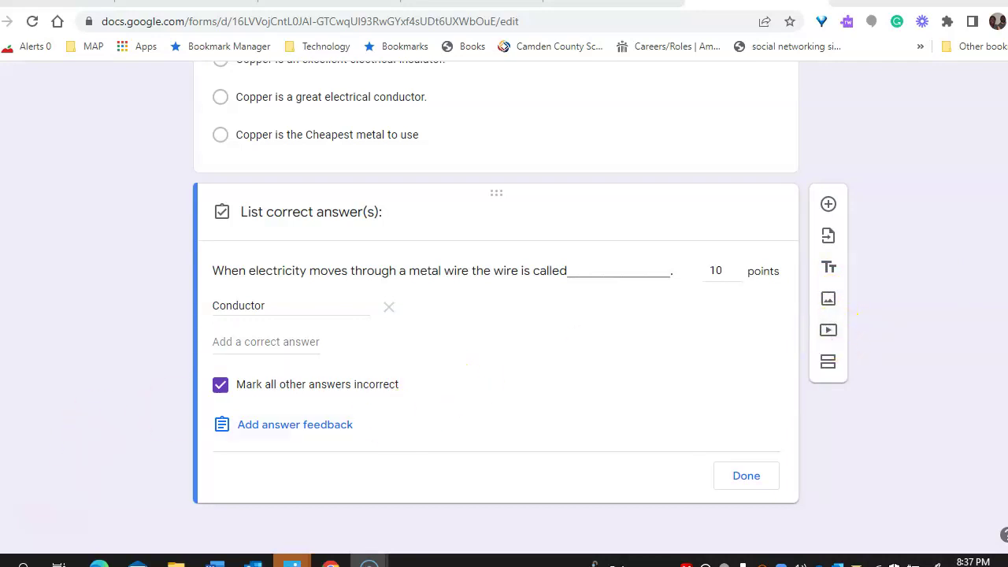
left_click(829, 206)
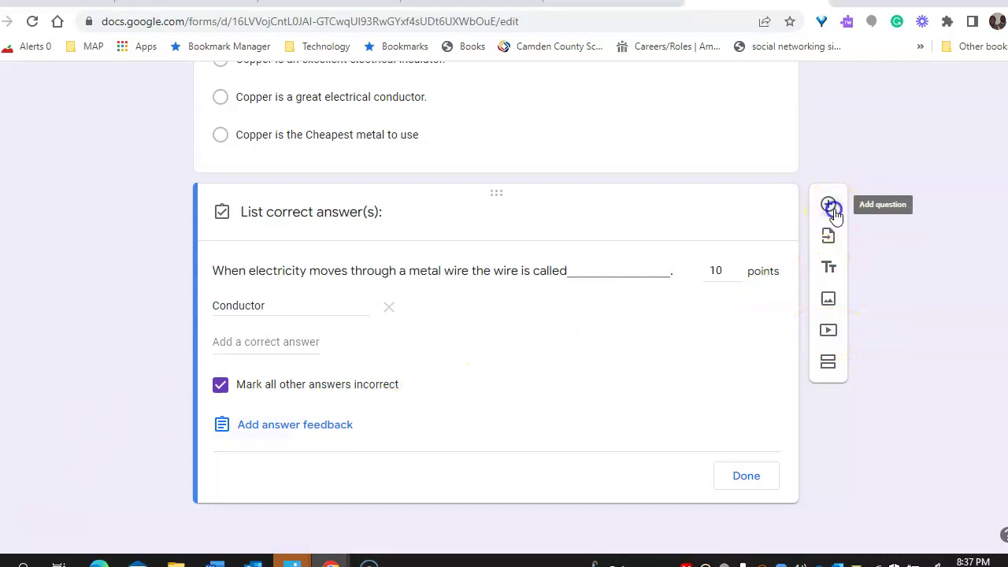
left_click(832, 352)
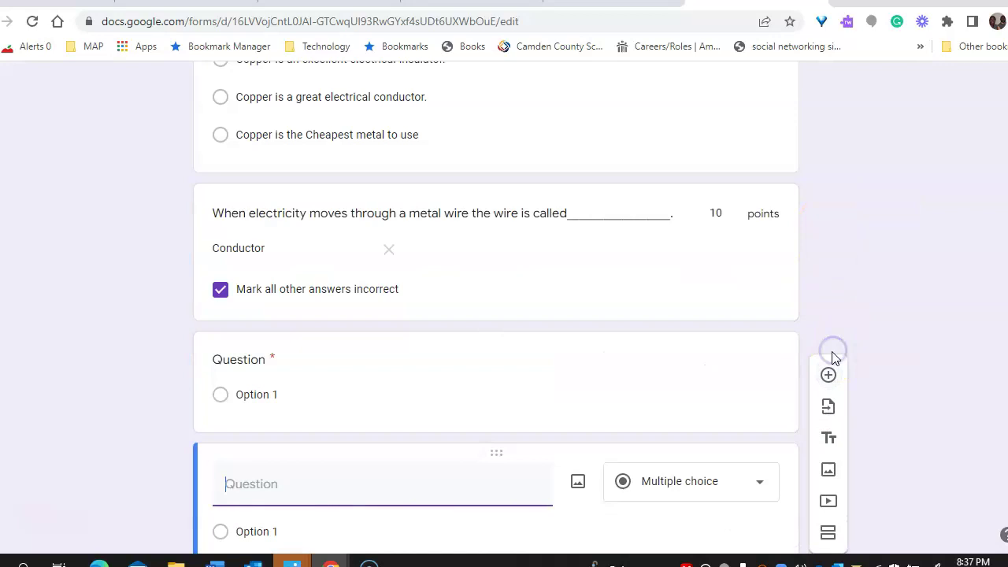
left_click(826, 378)
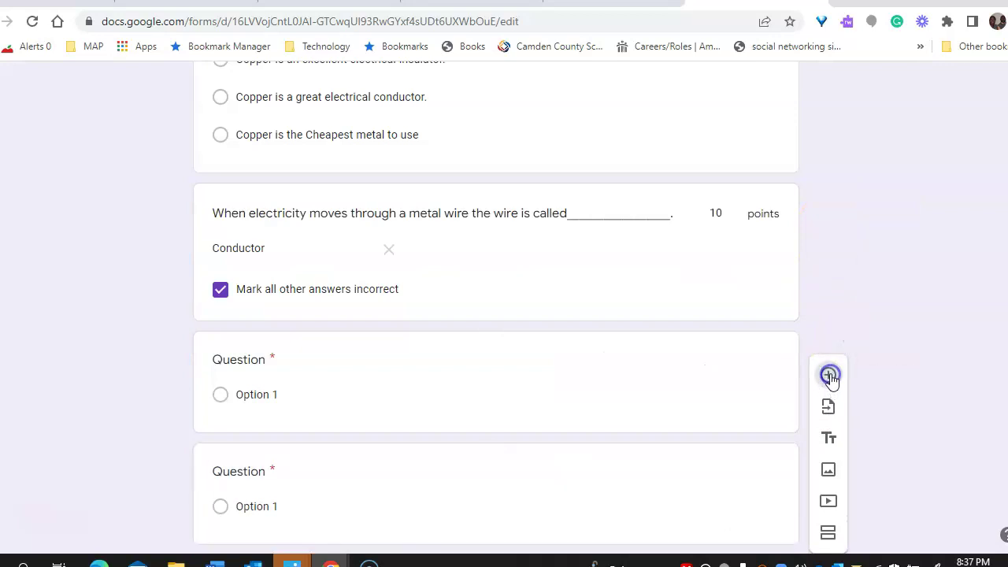
left_click(828, 376)
left_click(828, 375)
left_click(828, 376)
left_click(831, 376)
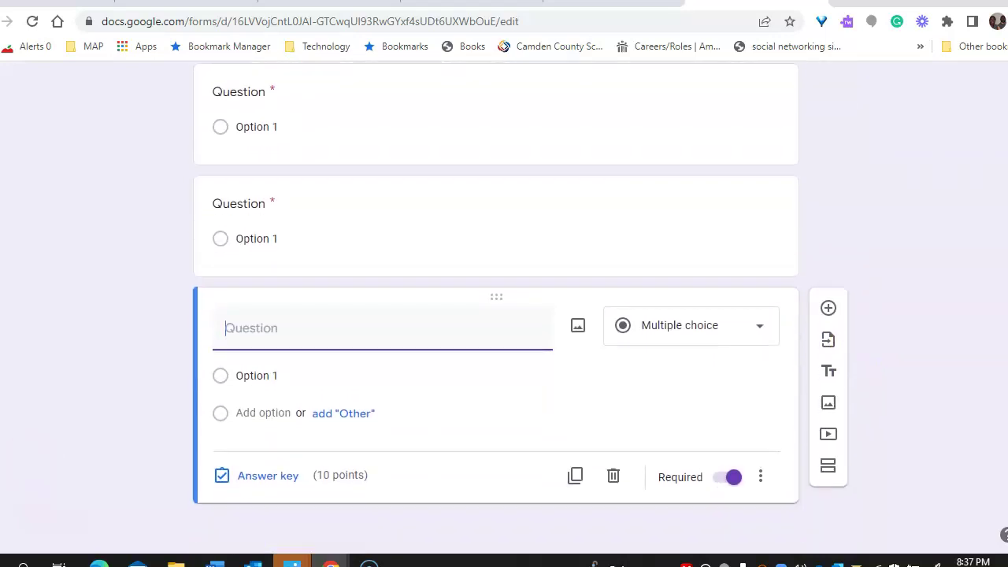
scroll(355, 467, "up", 2)
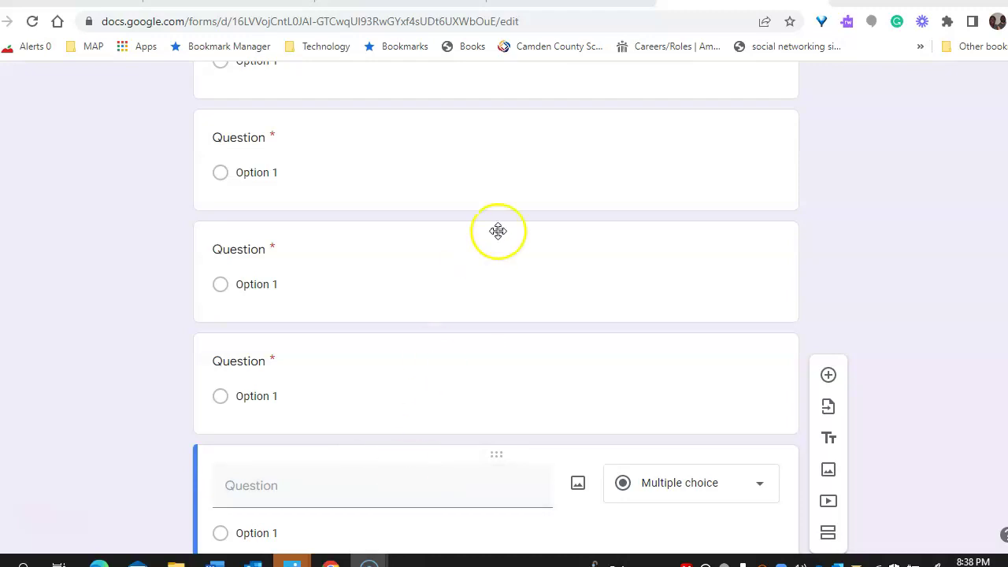
- Switch back to the Electricity Quiz assignment in Google Classroom and set its due date to Jul 12, 2022 at 11:59 PM
left_click(584, 6)
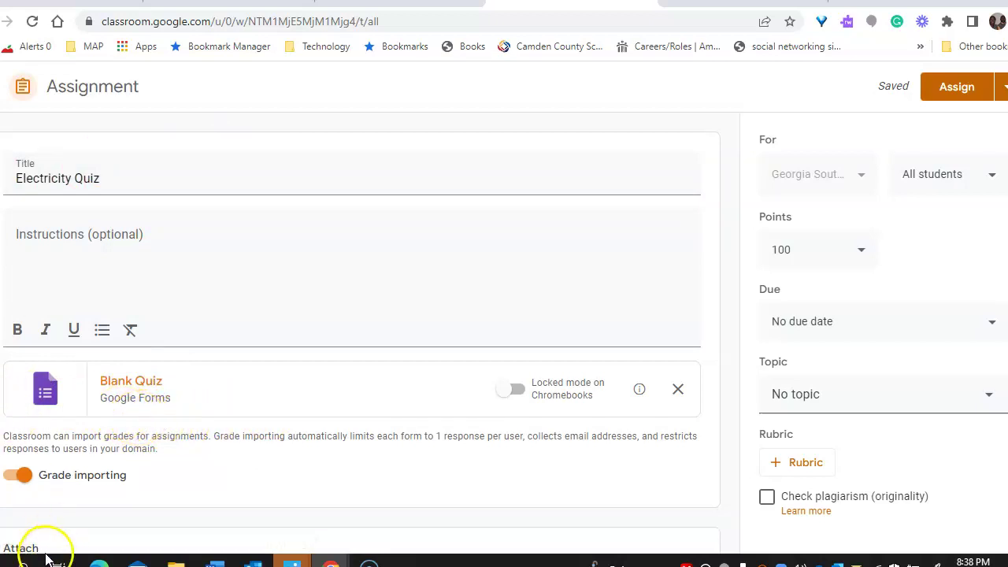
left_click(865, 250)
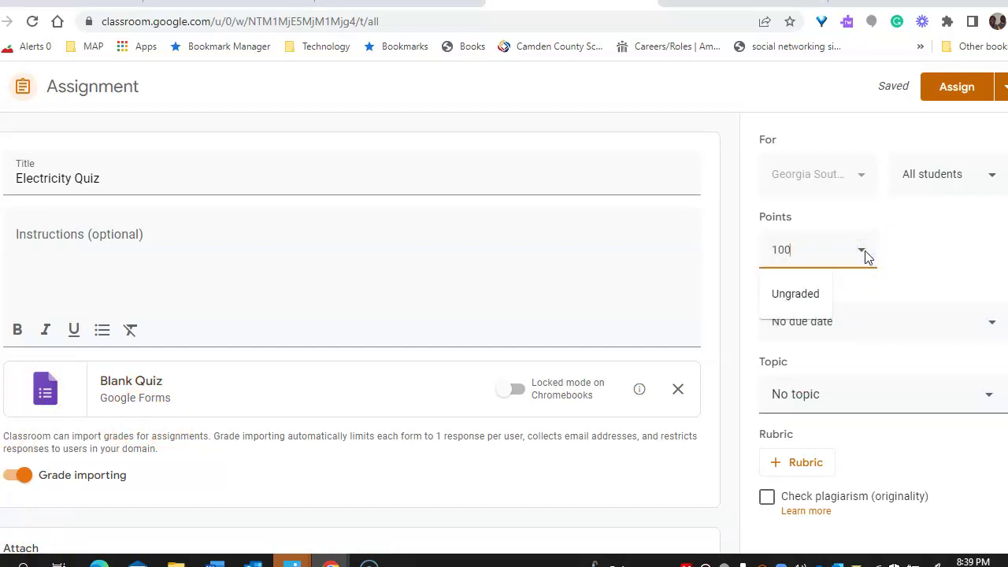
left_click(865, 254)
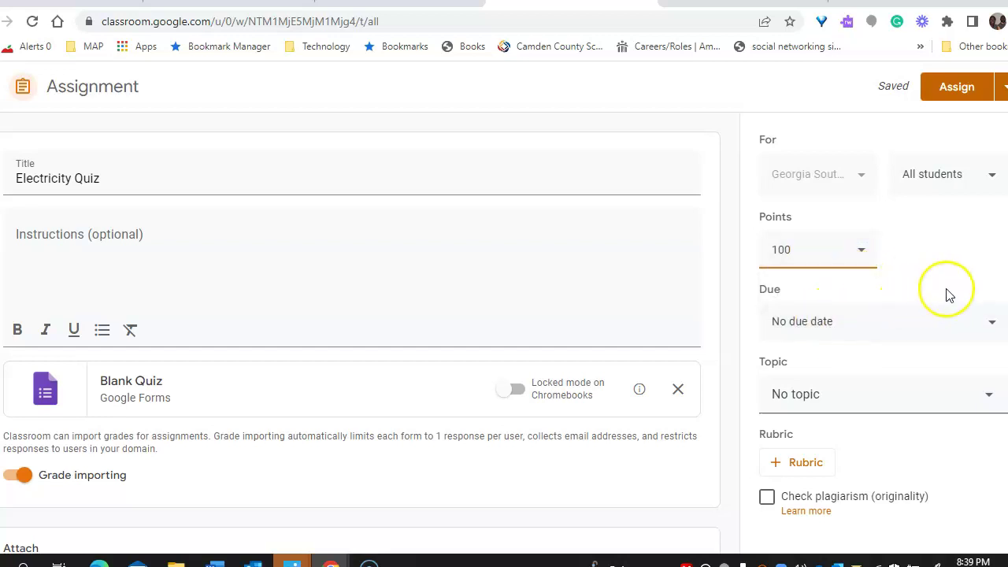
left_click(985, 322)
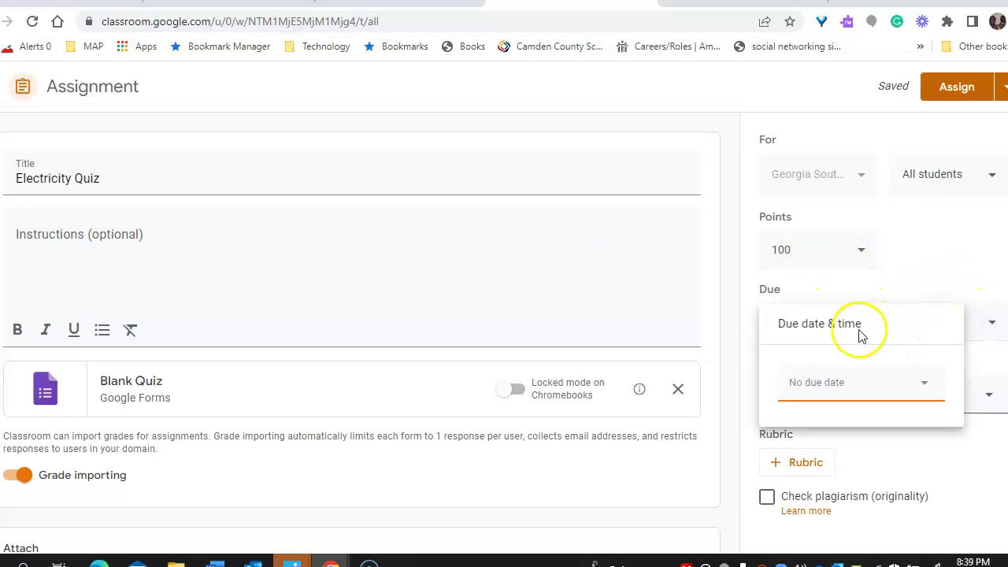
left_click(903, 384)
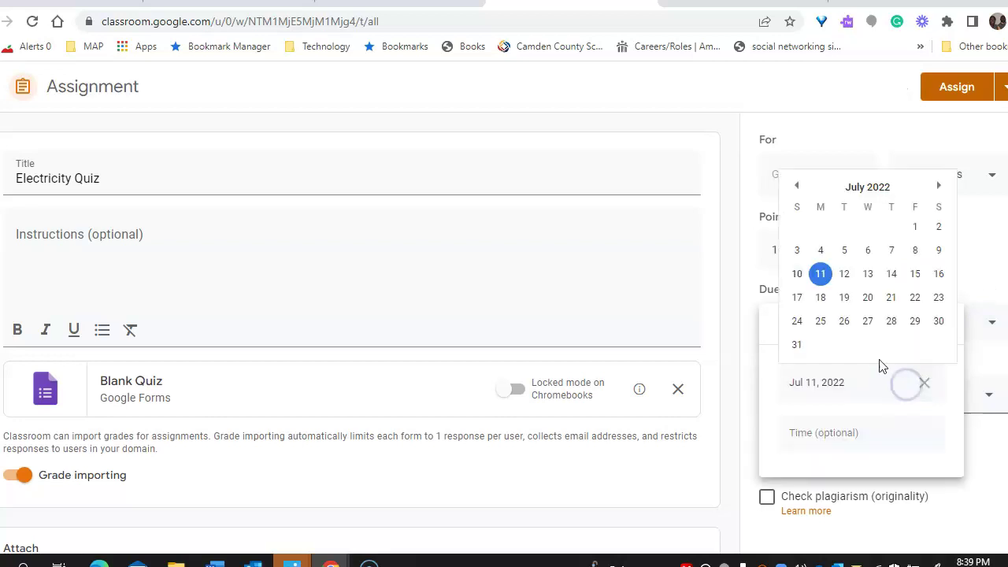
left_click(844, 276)
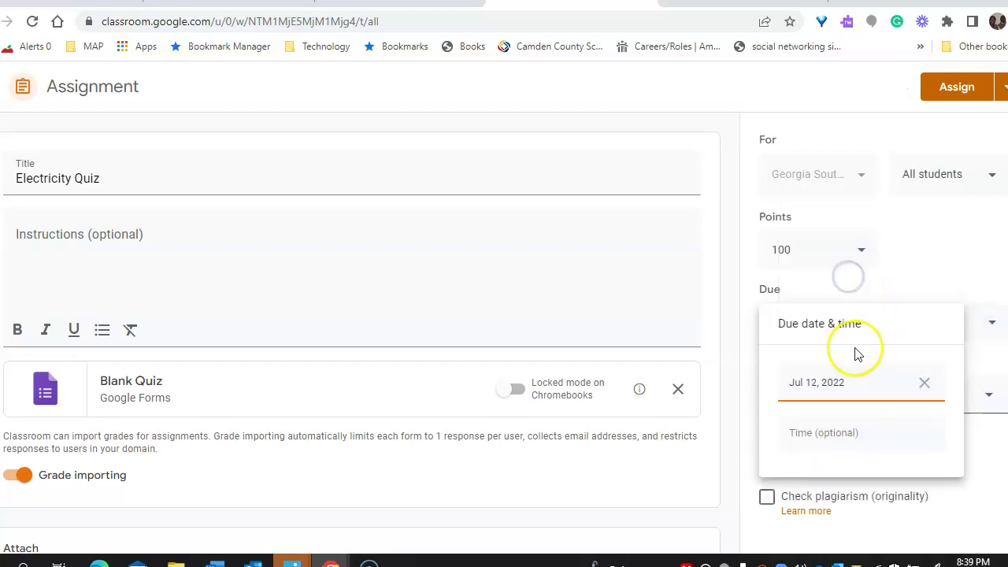
left_click(865, 433)
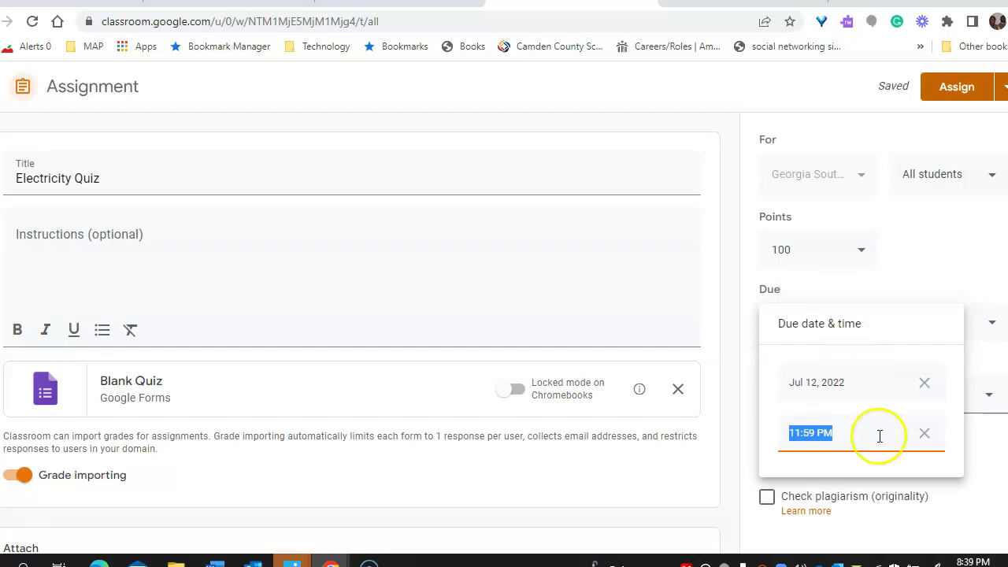
left_click(704, 323)
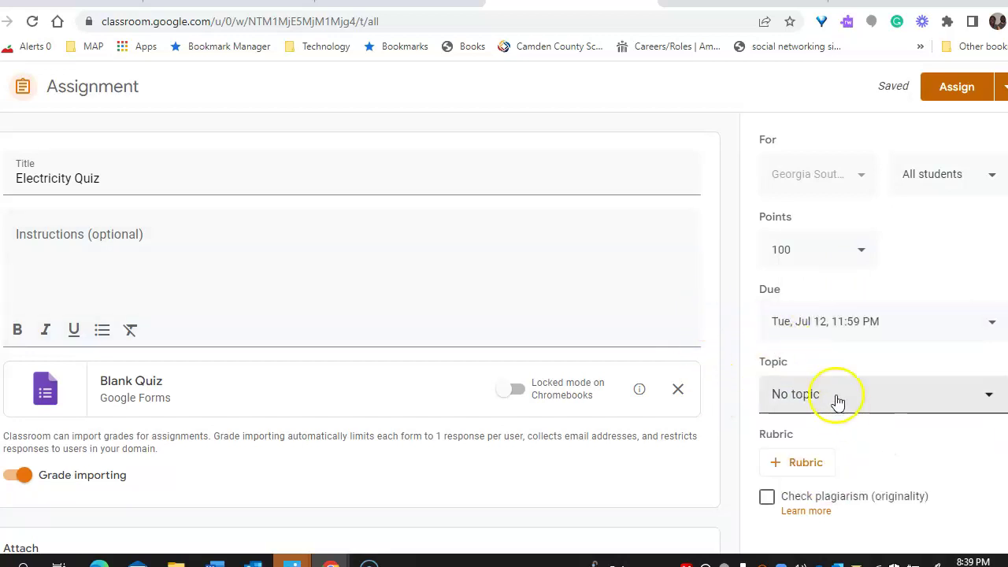
- File the assignment under the existing Electricity topic and assign it to all students
left_click(984, 395)
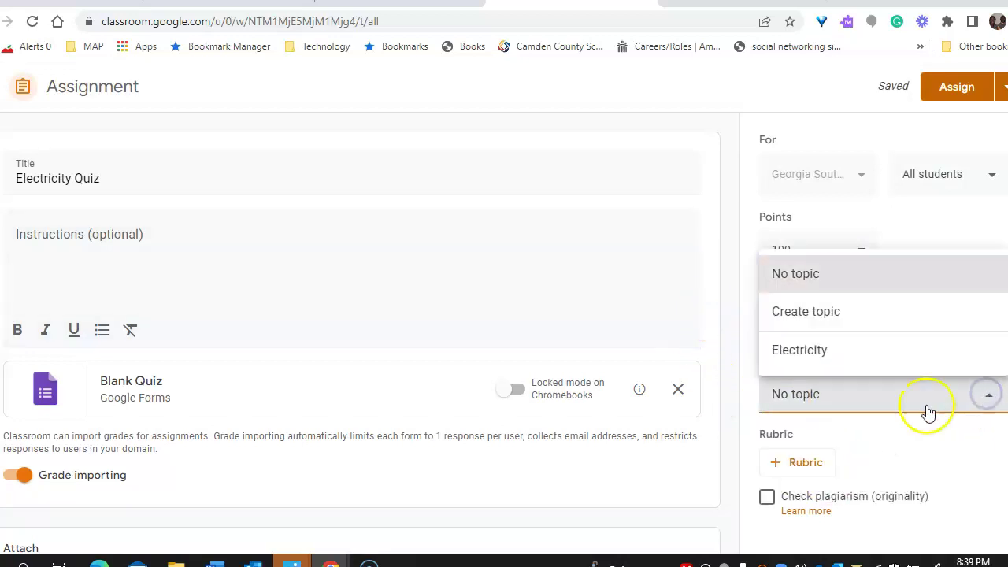
left_click(829, 364)
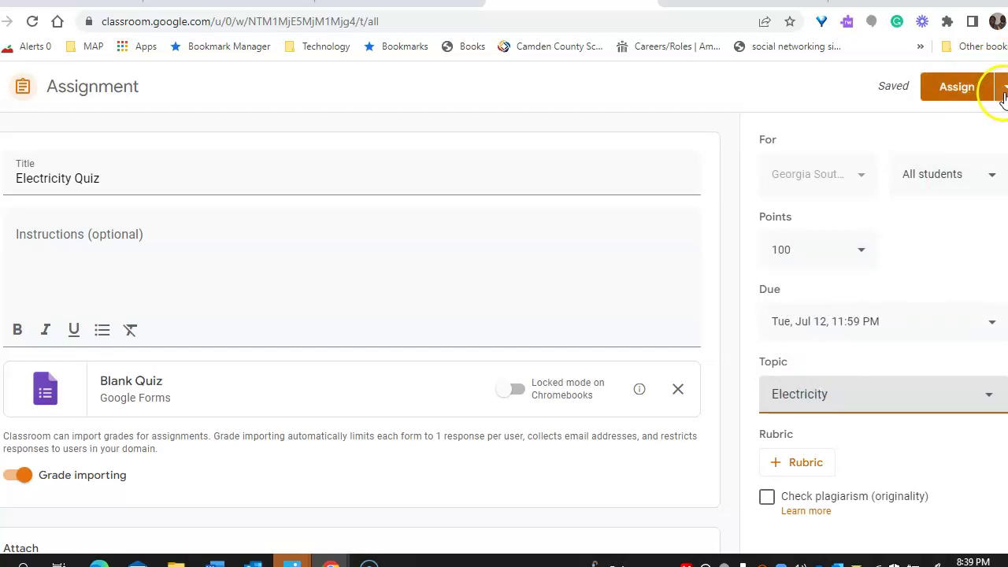
left_click(1001, 94)
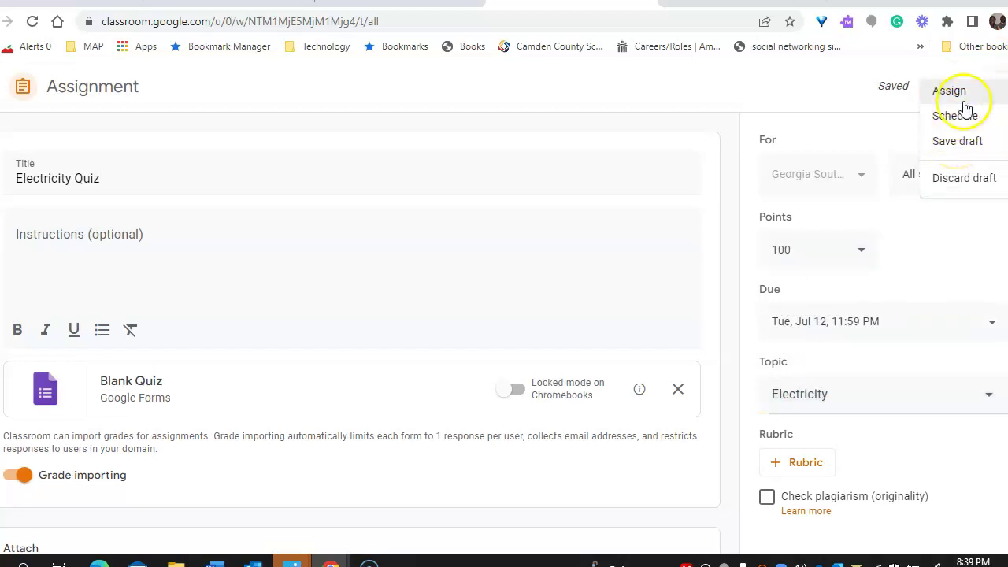
left_click(954, 92)
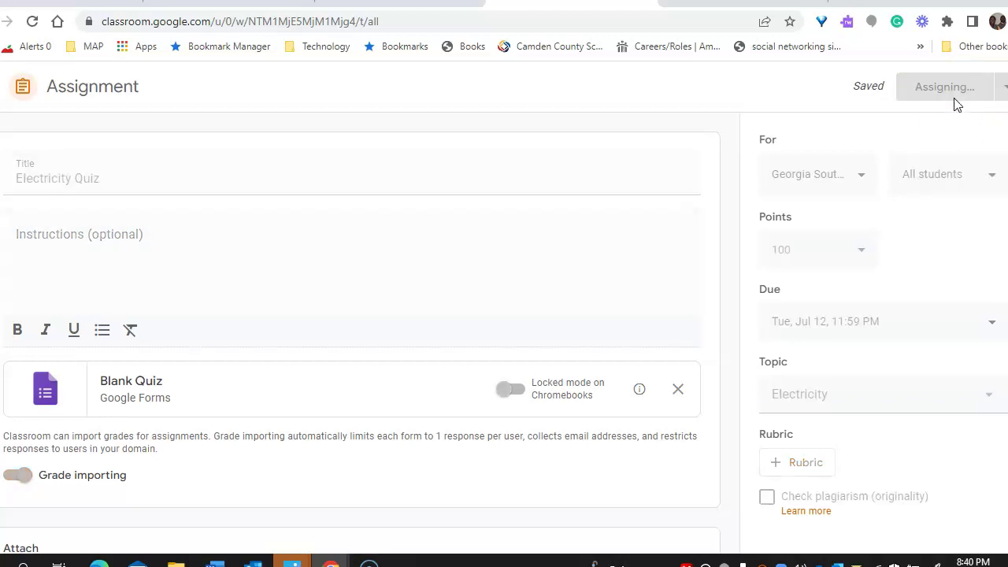
left_click(941, 110)
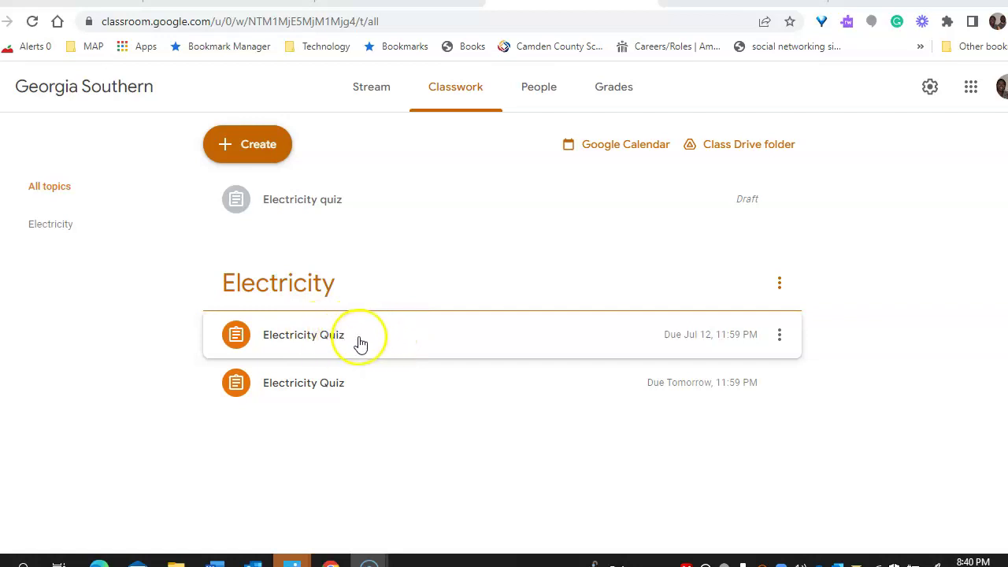
key("alt+Tab")
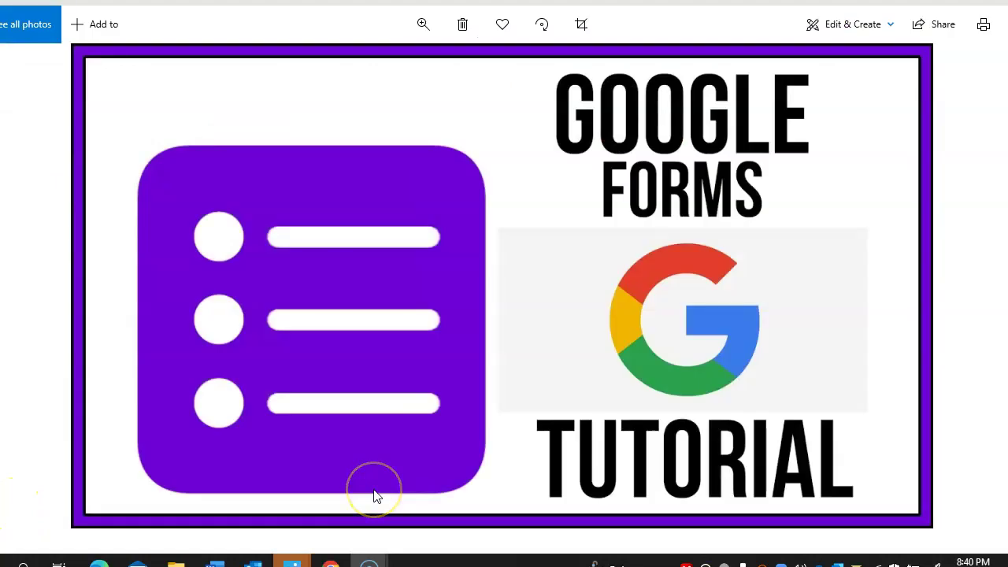